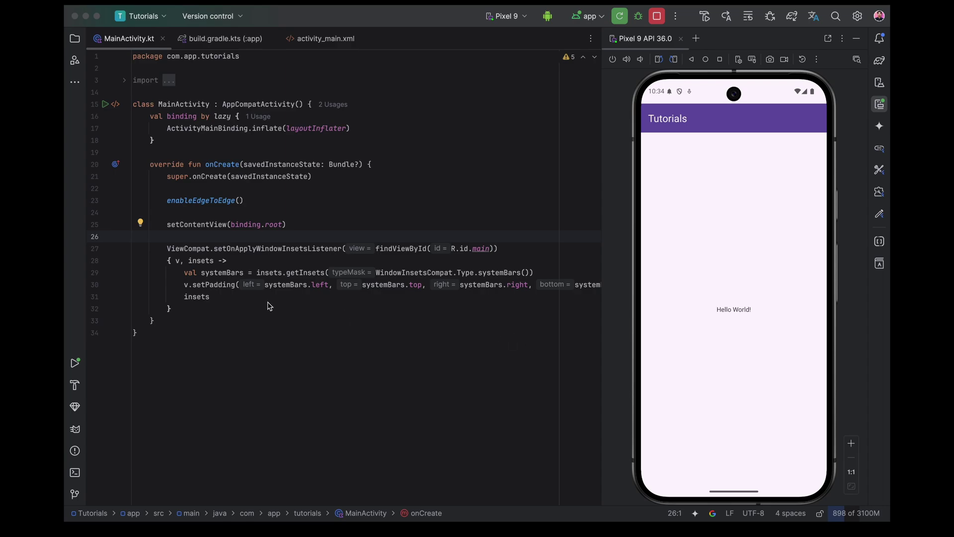
# Pull down the emulator's notification shade and dismiss it again.
pyautogui.click(179, 307)
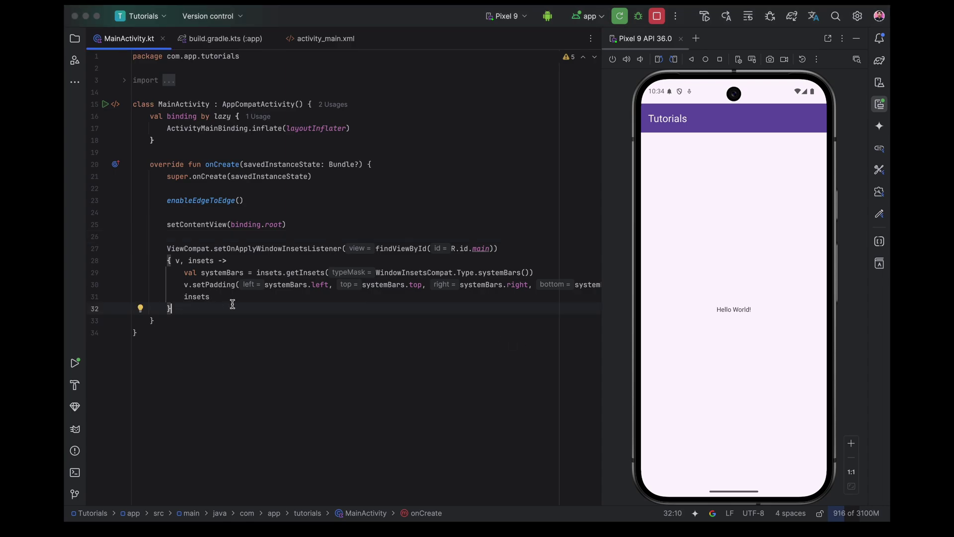
pyautogui.moveTo(601, 117); pyautogui.dragTo(597, 118)
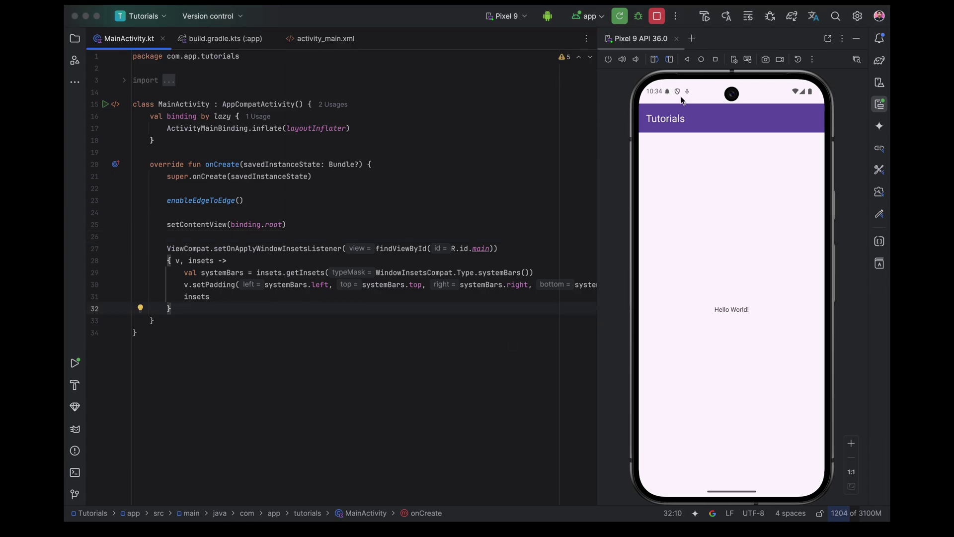
pyautogui.moveTo(704, 94); pyautogui.dragTo(703, 250)
pyautogui.click(703, 249)
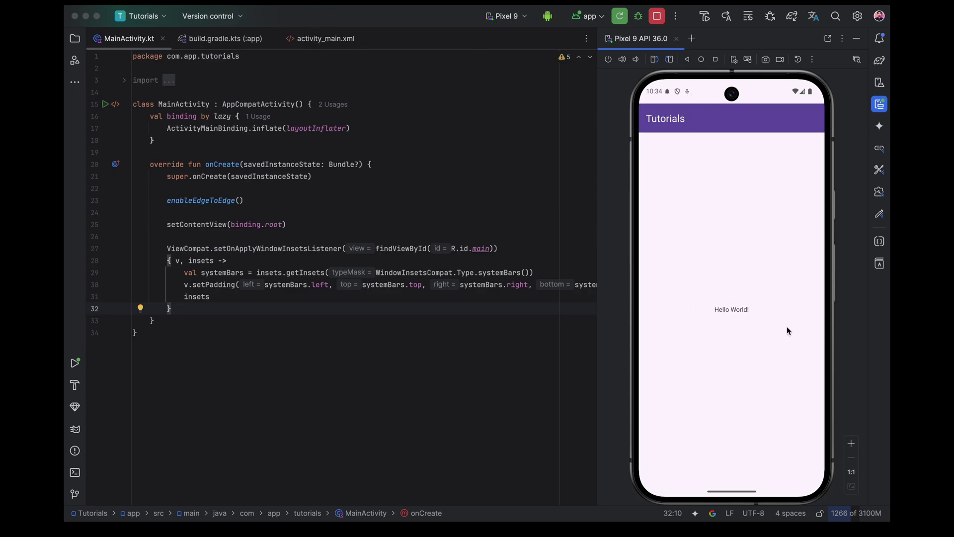
pyautogui.click(319, 39)
pyautogui.press('Return')
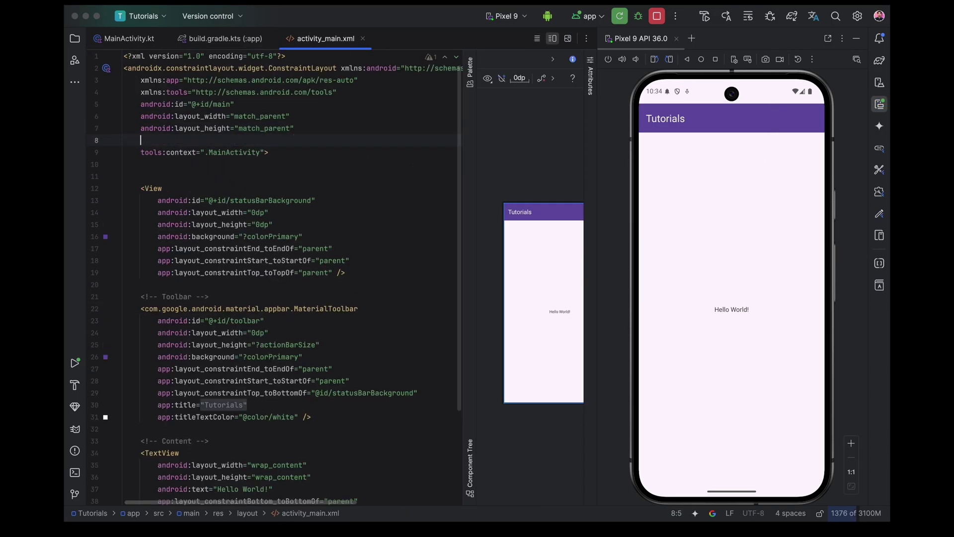
pyautogui.write('back')
pyautogui.press('Return')
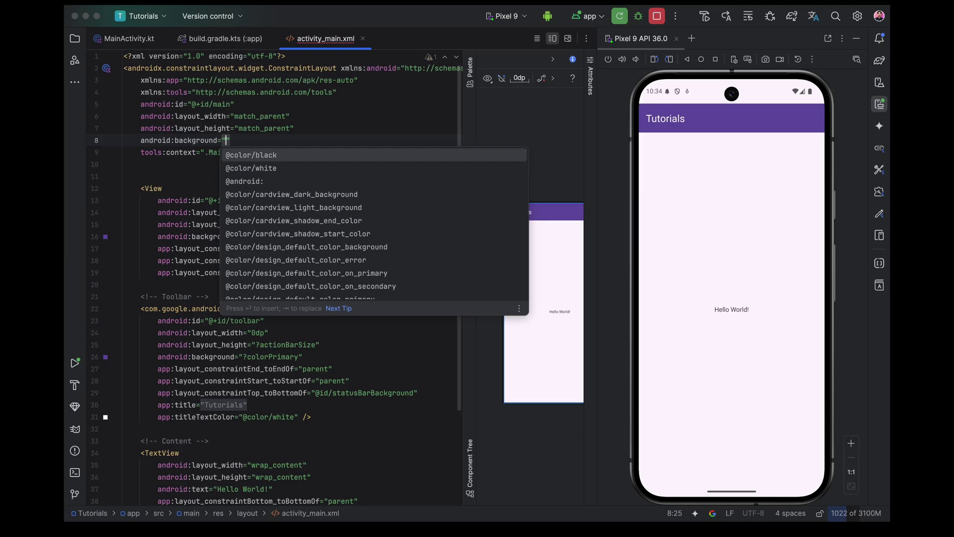
pyautogui.press('Return')
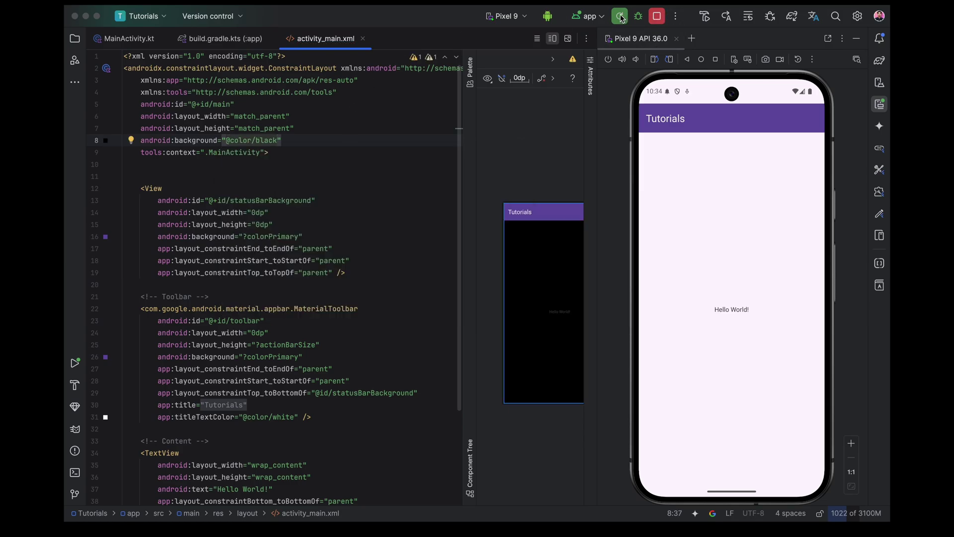
pyautogui.hotkey('ctrl', 'r')
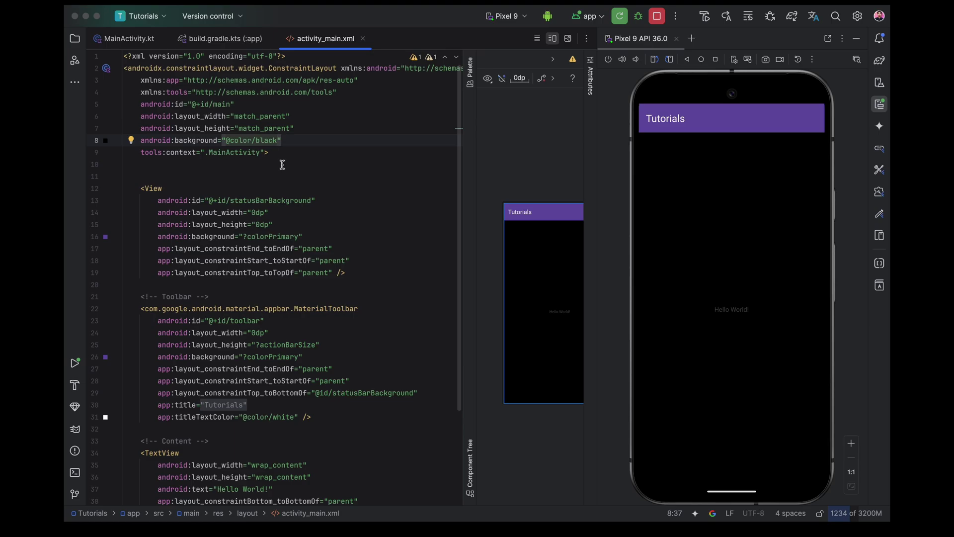
# Delete the black background line and highlight the statusBarBackground View's id and zero height.
pyautogui.hotkey('alt', 'BackSpace')
pyautogui.hotkey('alt', 'BackSpace')
pyautogui.hotkey('alt', 'BackSpace')
pyautogui.write('bk')
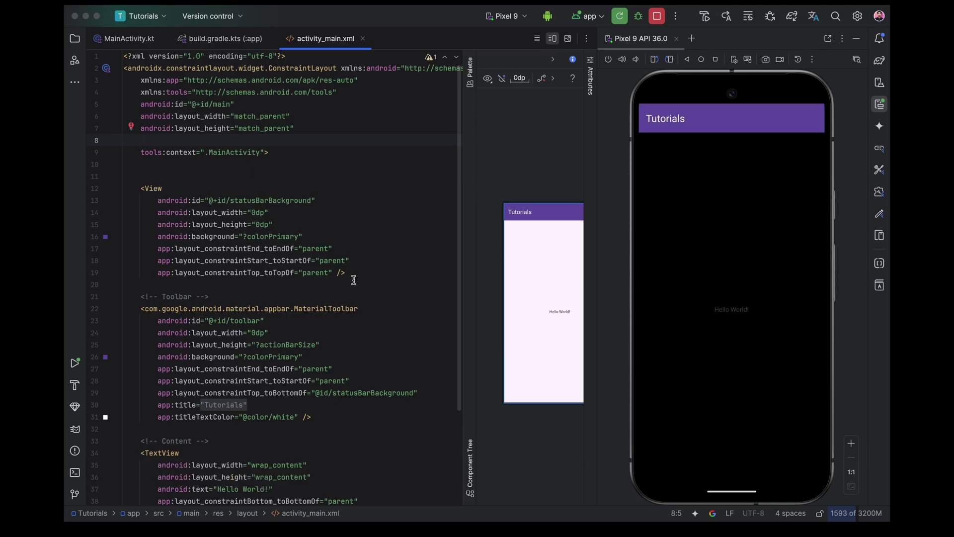
pyautogui.moveTo(346, 273); pyautogui.dragTo(141, 188)
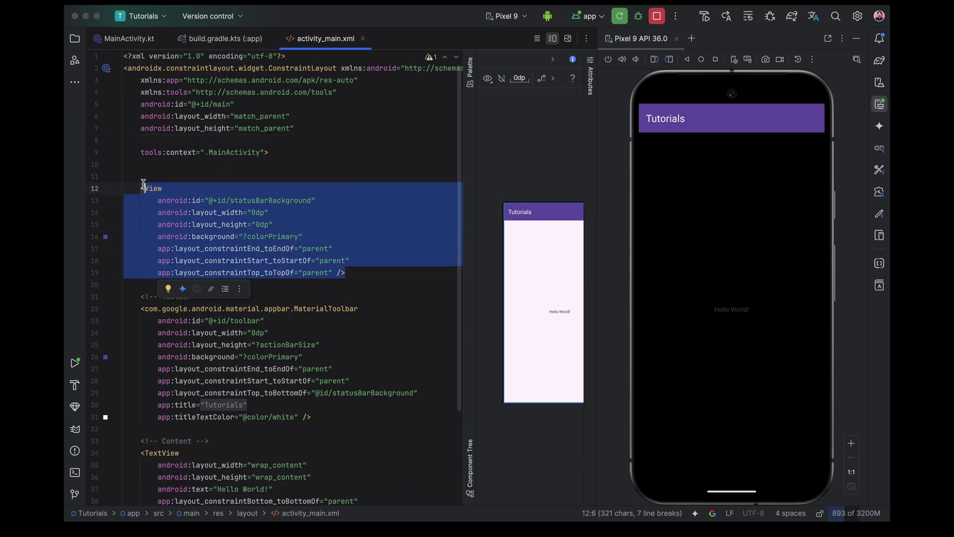
pyautogui.click(281, 200)
pyautogui.click(263, 225)
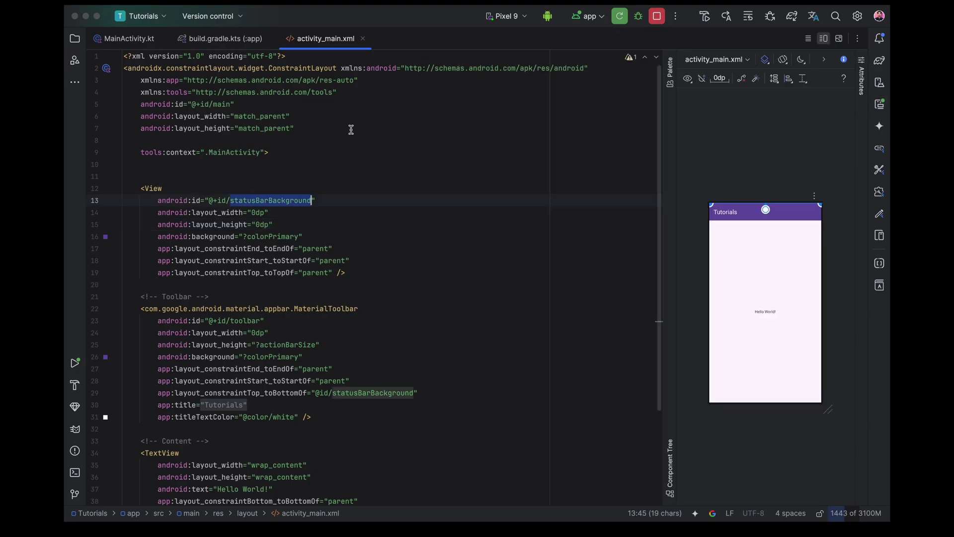
# In MainActivity.kt, replace systemBars.top with 0 as setPadding's top argument.
pyautogui.click(131, 45)
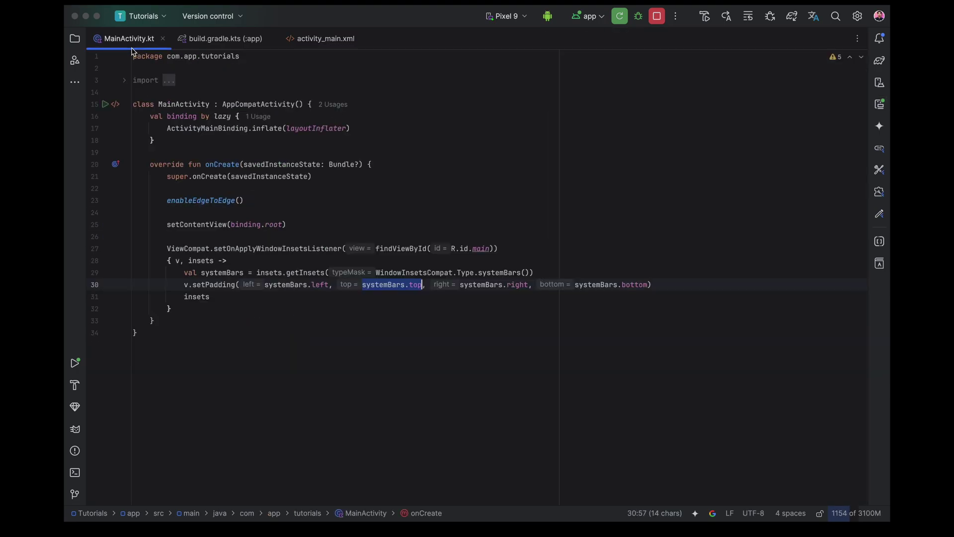
pyautogui.doubleClick(177, 308)
pyautogui.click(273, 232)
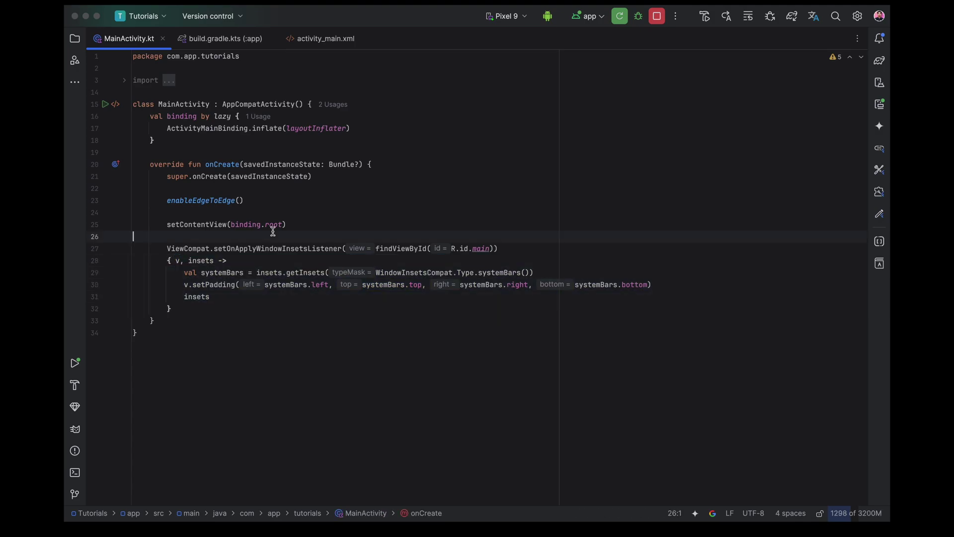
pyautogui.doubleClick(213, 287)
pyautogui.click(363, 284)
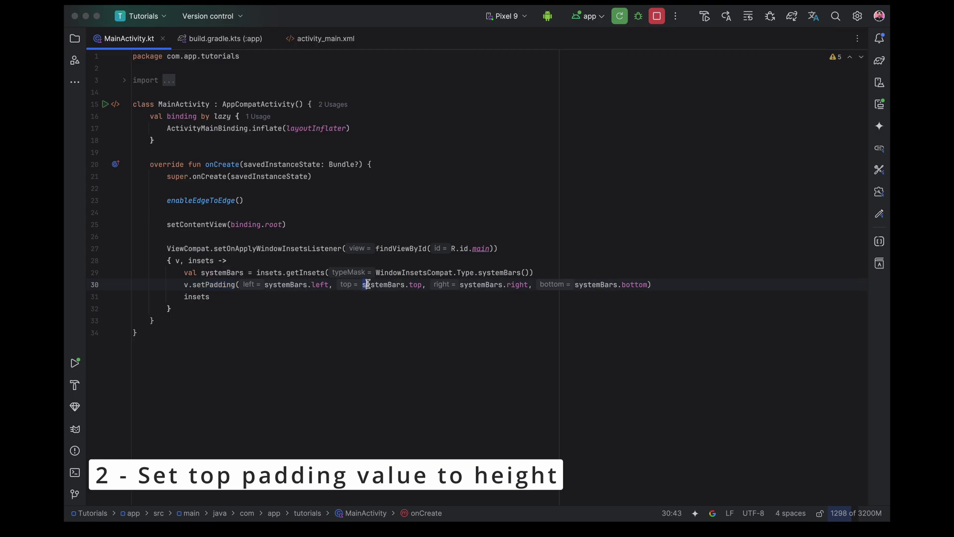
pyautogui.moveTo(366, 285); pyautogui.dragTo(422, 284)
pyautogui.press('BackSpace')
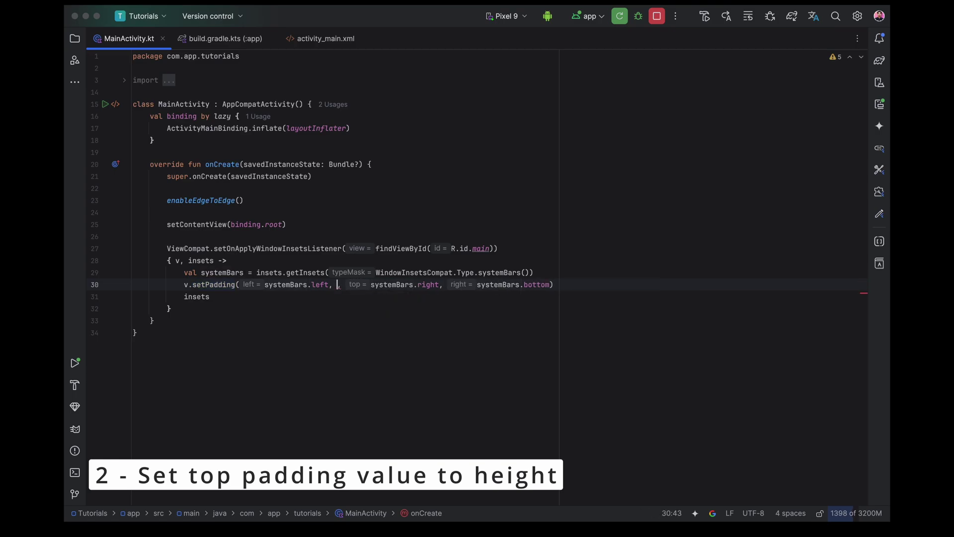
pyautogui.write('0')
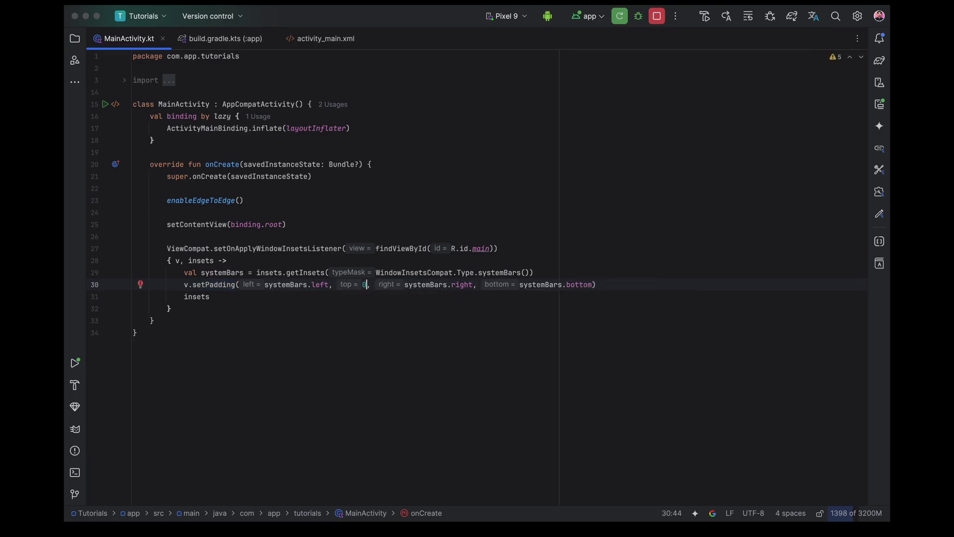
pyautogui.press('Down')
pyautogui.press('Down')
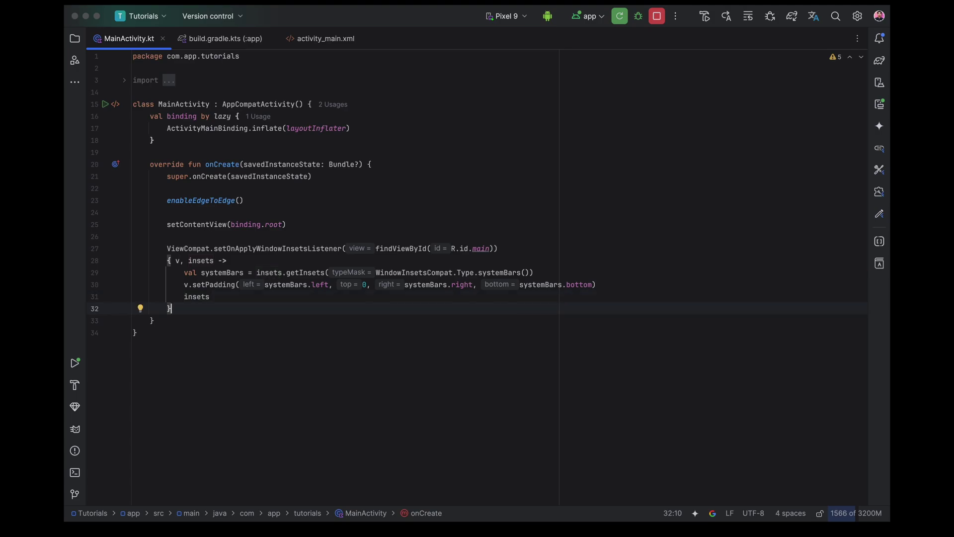
# Add binding.statusBarBackground.updateLayoutParams on a new line above insets.
pyautogui.press('Return')
pyautogui.press('Return')
pyautogui.press('Return')
pyautogui.press('Return')
pyautogui.press('Return')
pyautogui.press('Up')
pyautogui.press('Up')
pyautogui.press('Up')
pyautogui.press('End')
pyautogui.press('Return')
pyautogui.press('Return')
pyautogui.press('Up')
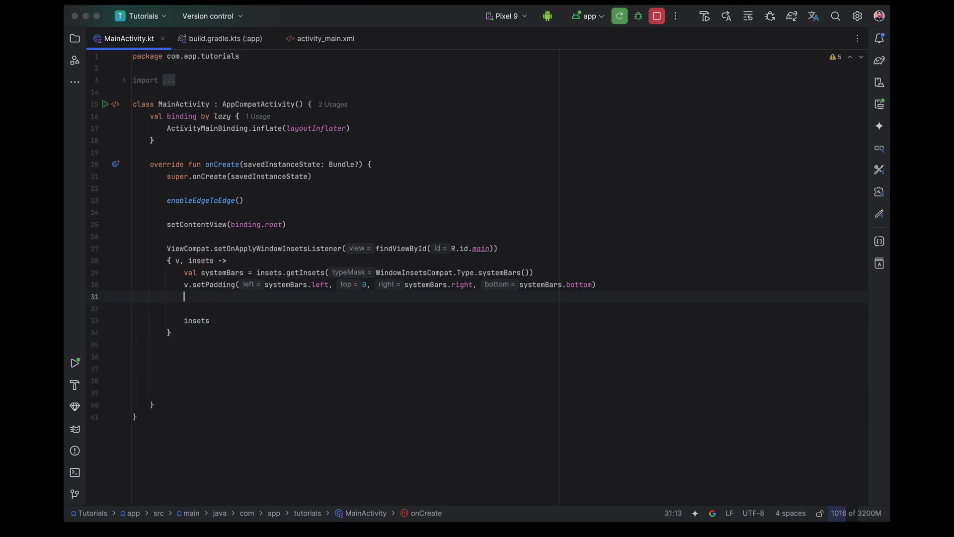
pyautogui.write('bin')
pyautogui.press('Return')
pyautogui.write('binding.')
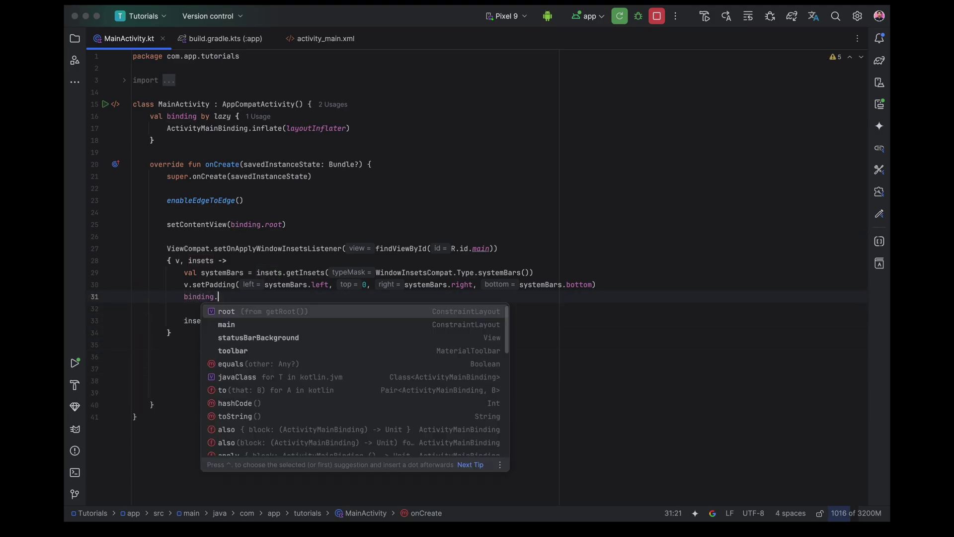
pyautogui.press('Down')
pyautogui.press('Down')
pyautogui.press('Return')
pyautogui.write('.')
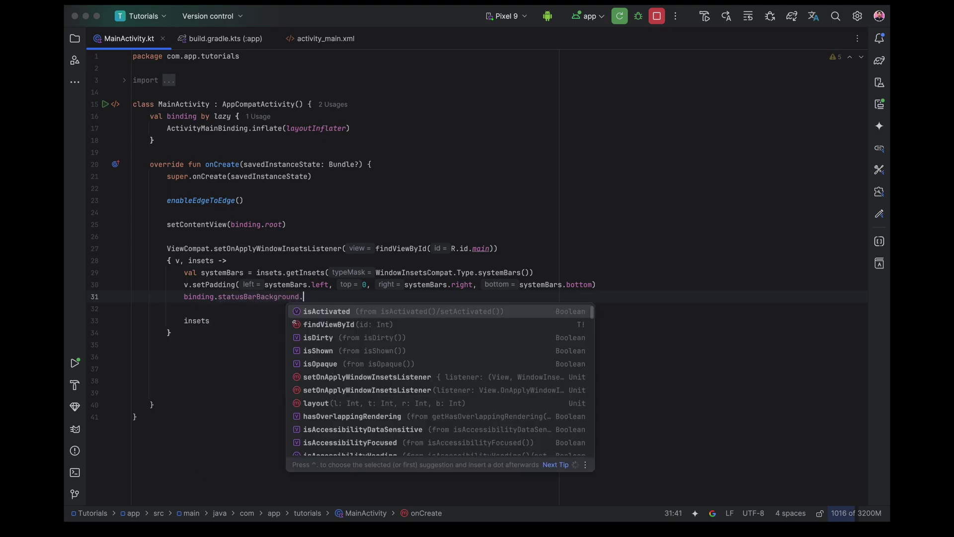
pyautogui.write('upda')
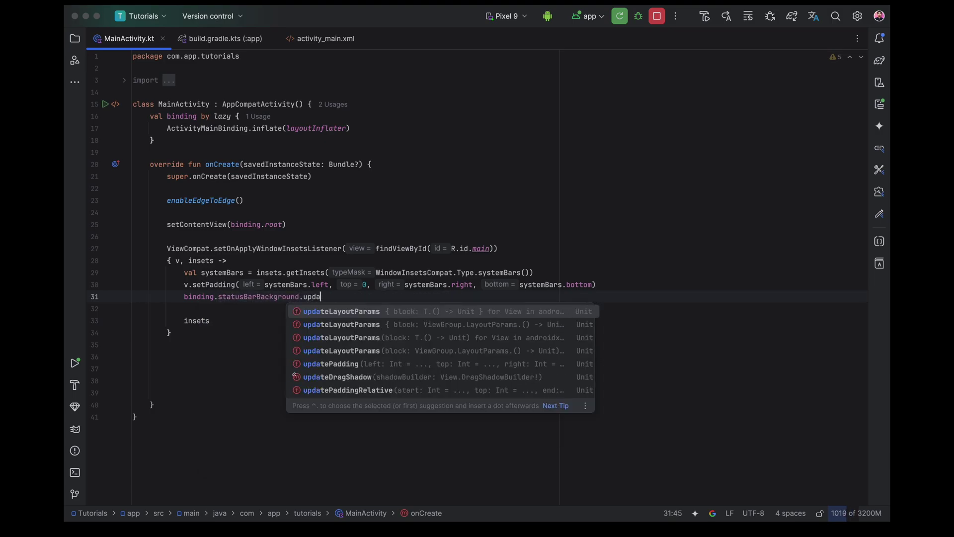
pyautogui.write('te')
pyautogui.press('Return')
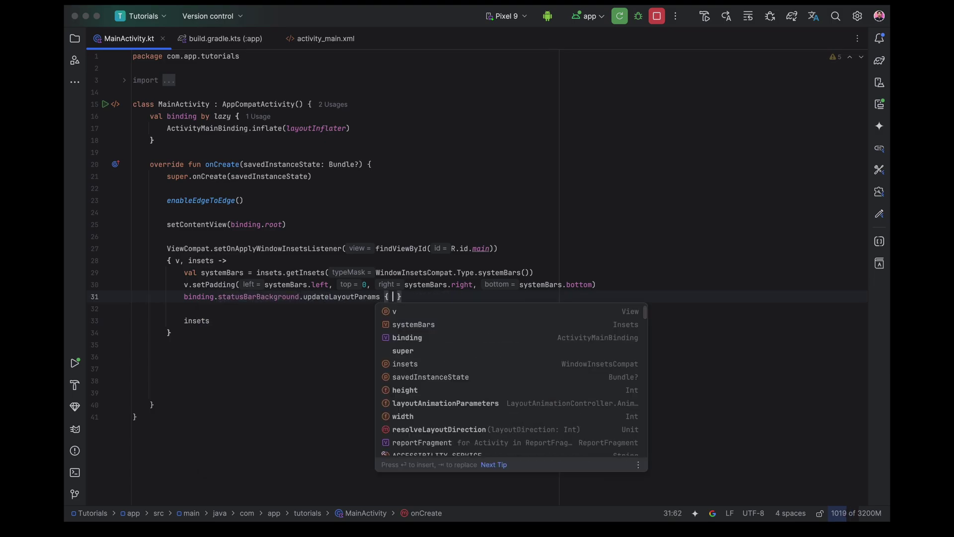
# Set height = systemBars.top inside the updateLayoutParams block and remove extra blank lines.
pyautogui.press('Escape')
pyautogui.press('Return')
pyautogui.press('Up')
pyautogui.press('Home')
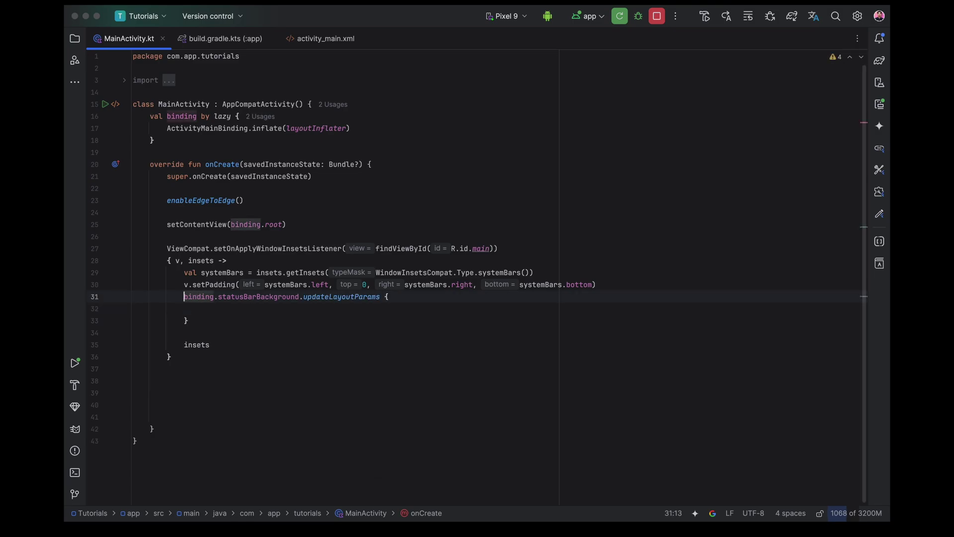
pyautogui.press('Return')
pyautogui.press('Return')
pyautogui.press('Down')
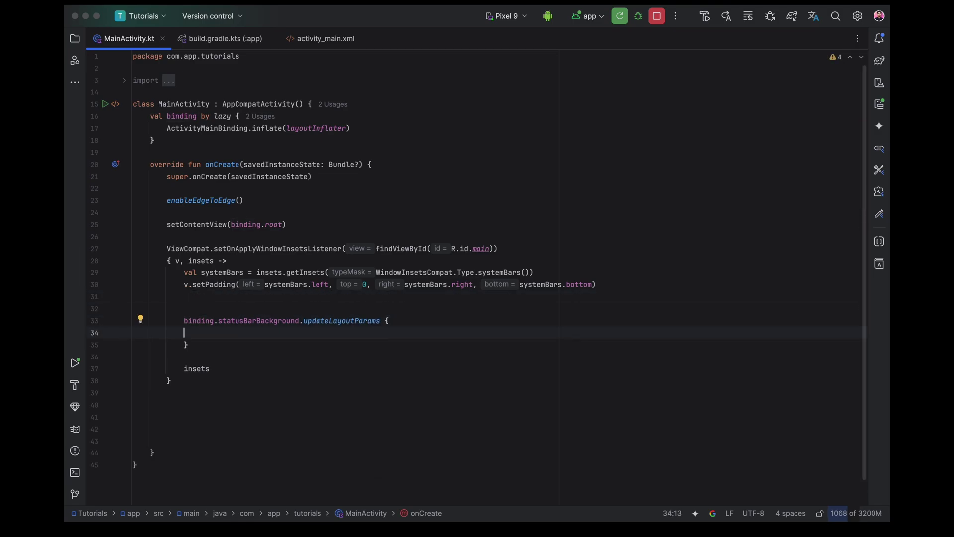
pyautogui.write('hei')
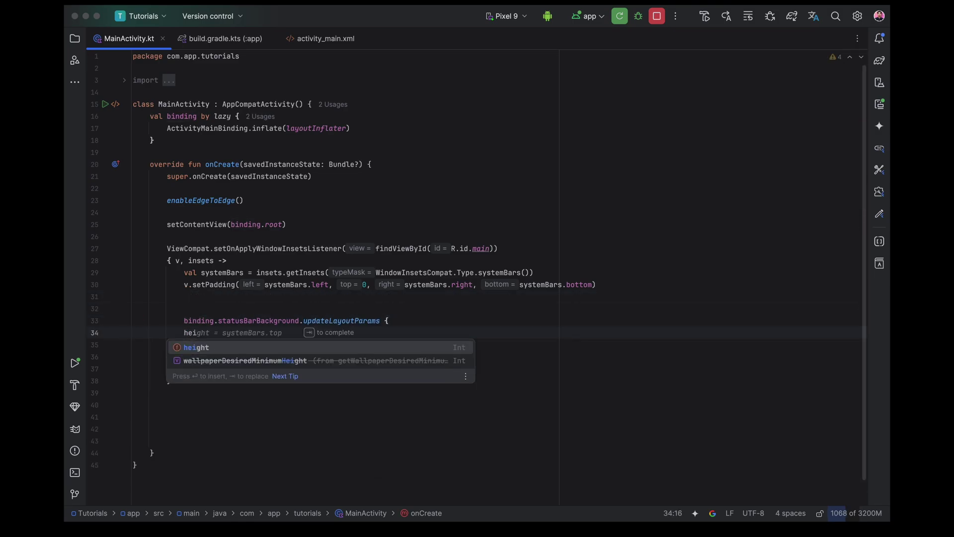
pyautogui.press('Return')
pyautogui.write('=systemBars')
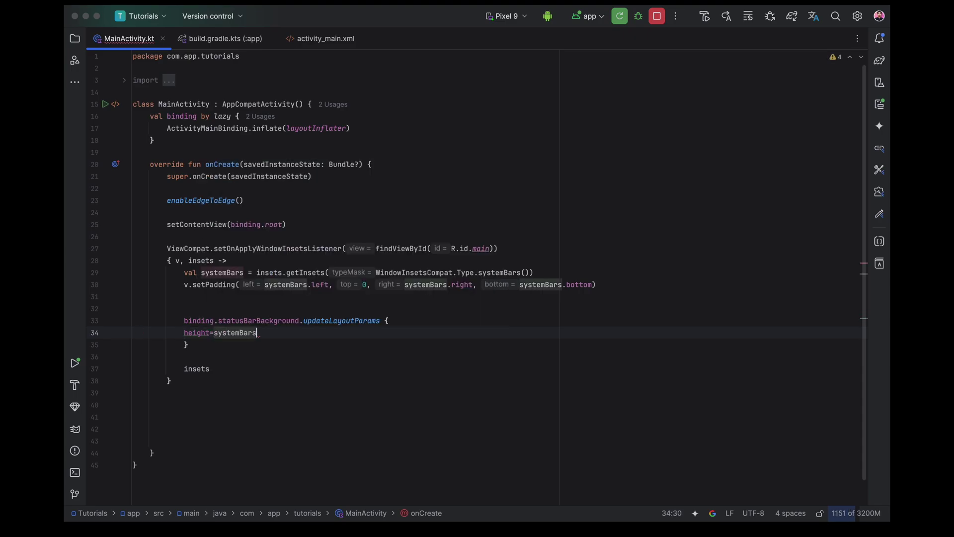
pyautogui.write('.to(')
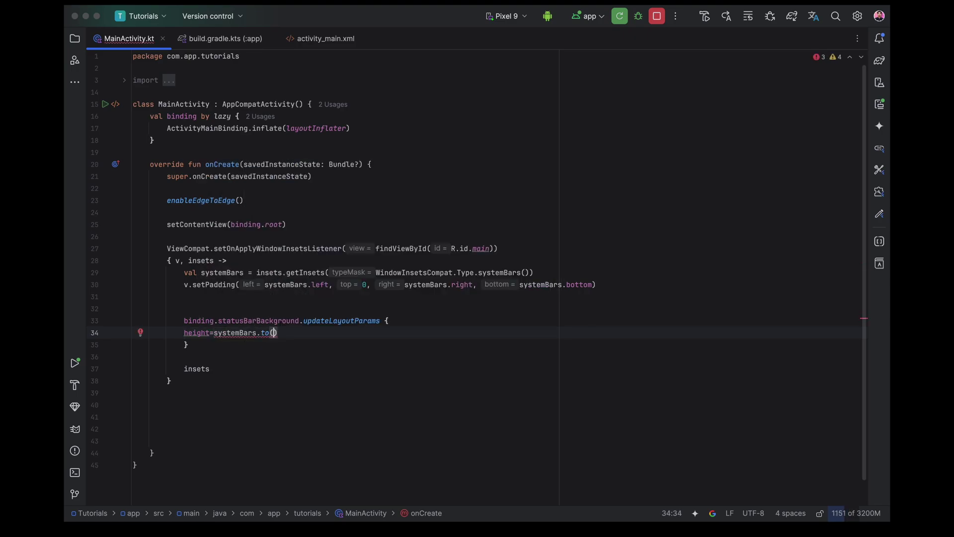
pyautogui.press('BackSpace')
pyautogui.press('BackSpace')
pyautogui.write('o')
pyautogui.press('Down')
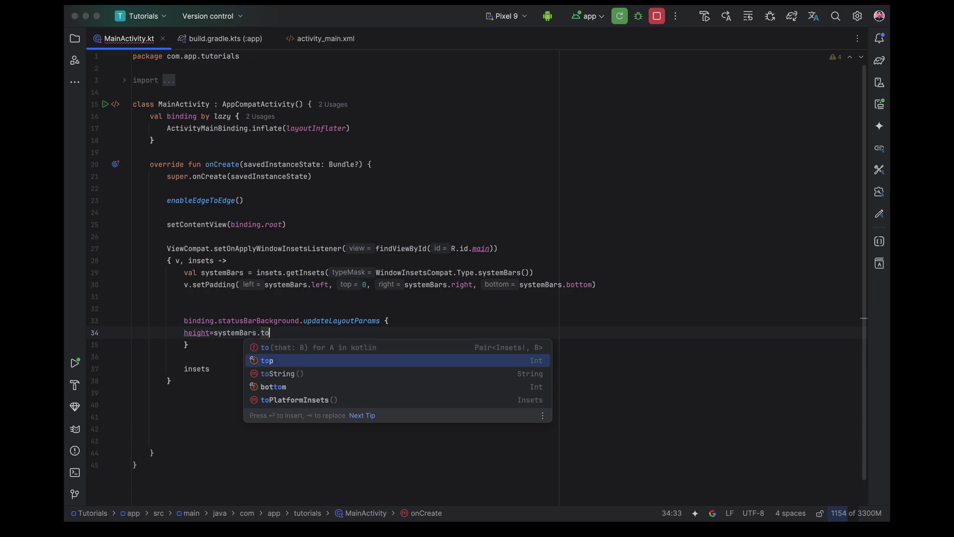
pyautogui.press('Return')
pyautogui.click(409, 306)
pyautogui.press('BackSpace')
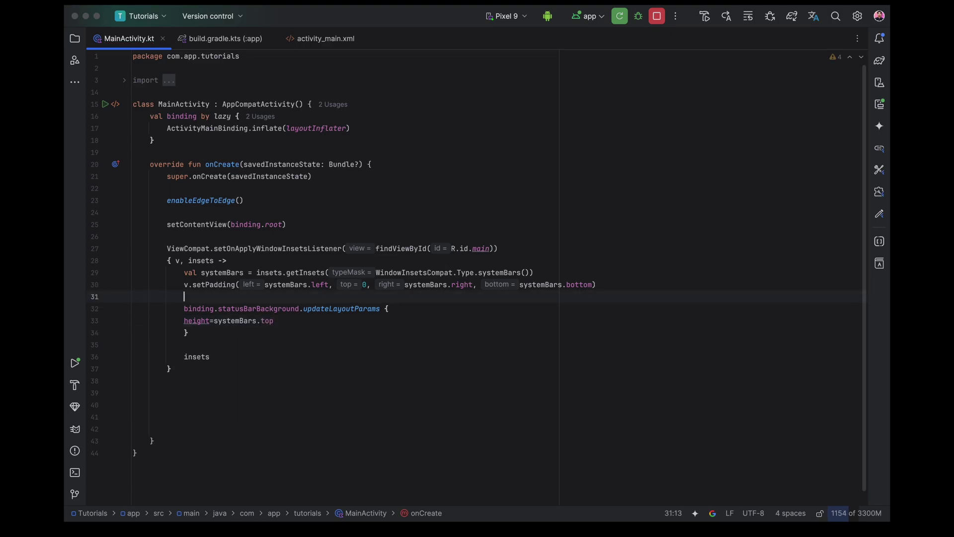
pyautogui.press('BackSpace')
pyautogui.press('Return')
# Run on the Pixel 9 emulator, review the status bar View's background in activity_main.xml, then return to MainActivity.kt.
pyautogui.click(619, 16)
pyautogui.click(882, 100)
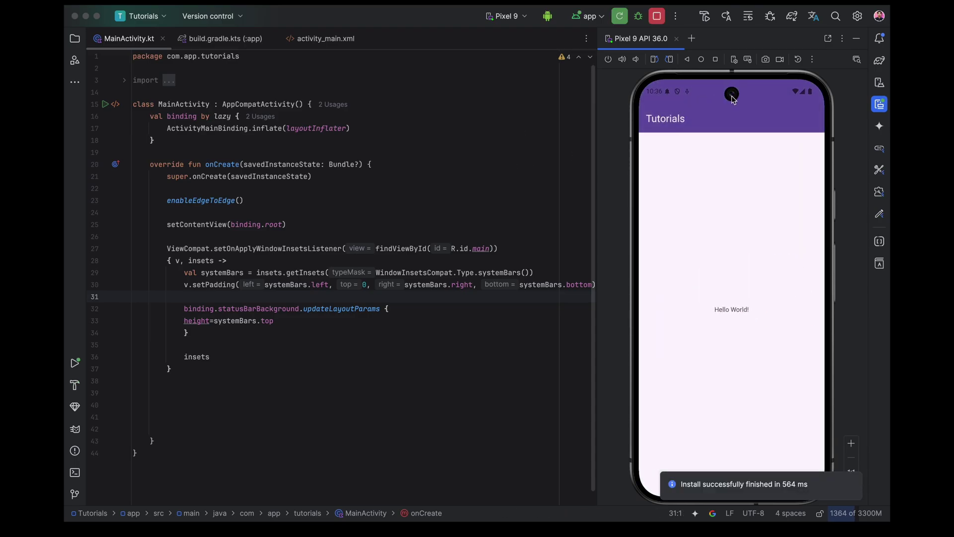
pyautogui.click(326, 39)
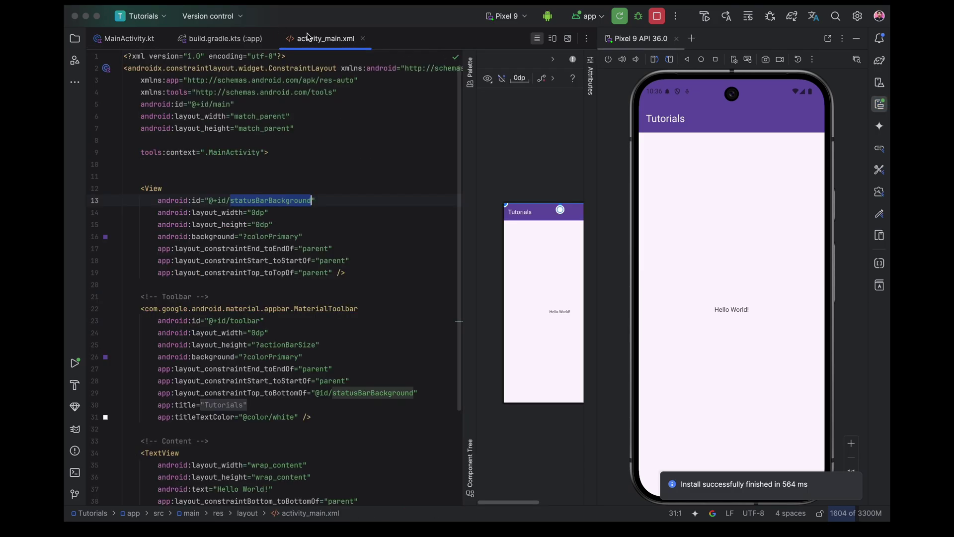
pyautogui.click(216, 237)
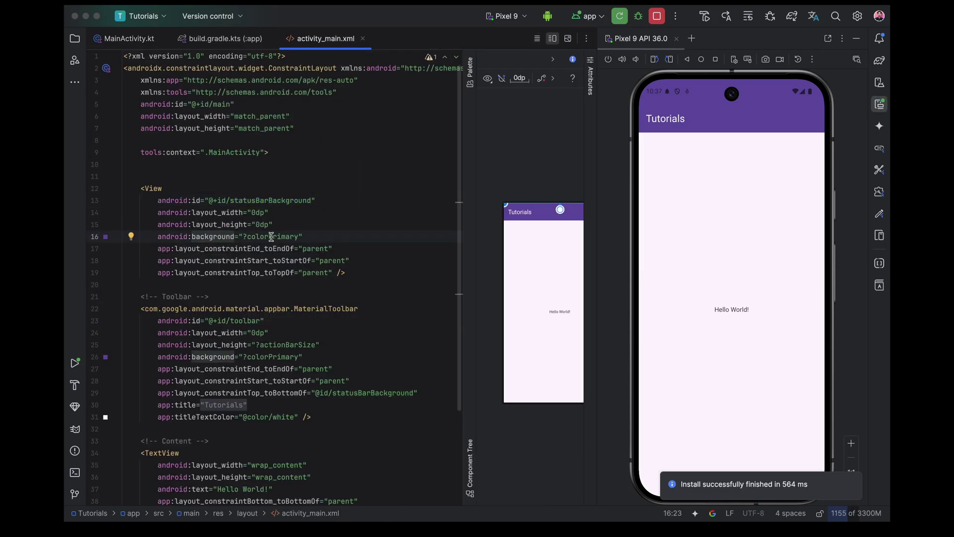
pyautogui.click(291, 228)
pyautogui.hotkey('ctrl', 'Tab')
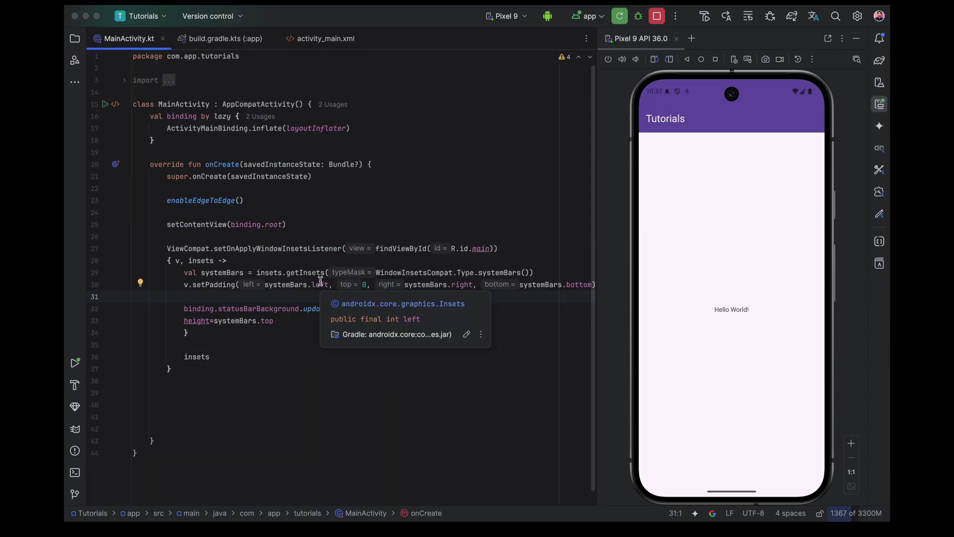